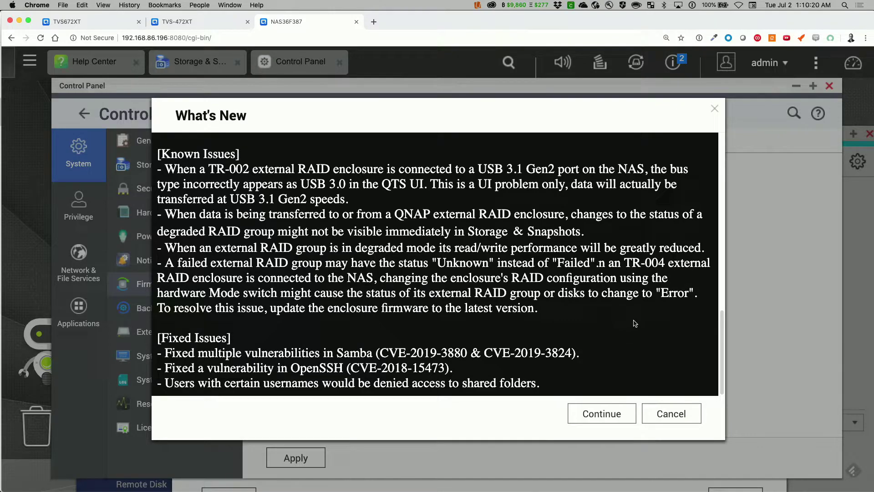
- Proceed with the firmware update from the release notes and confirm restarting the NAS
click(614, 416)
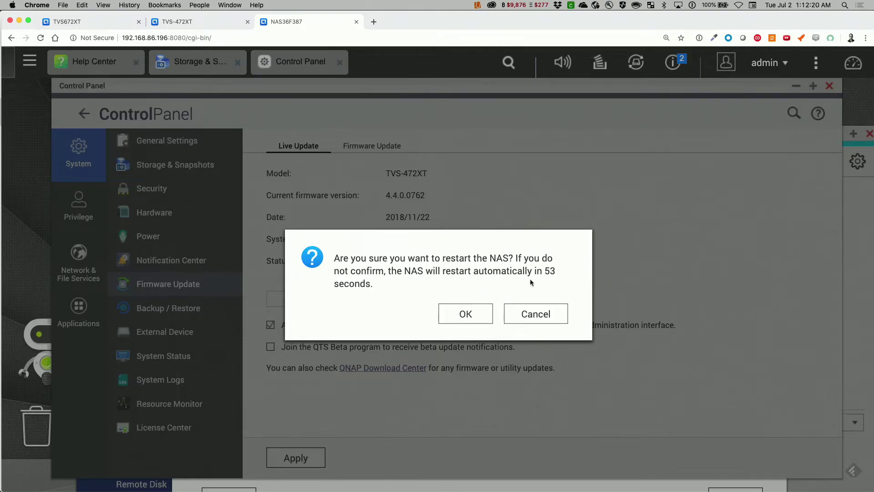
click(465, 313)
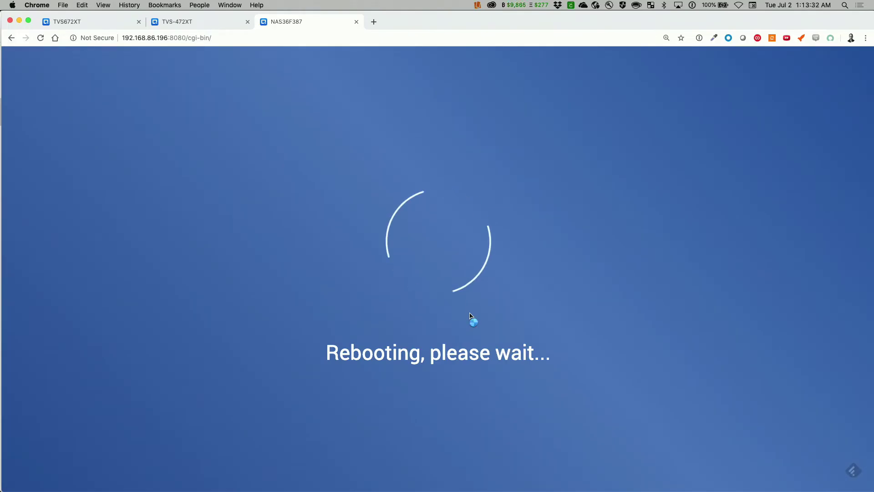
key(super+Tab)
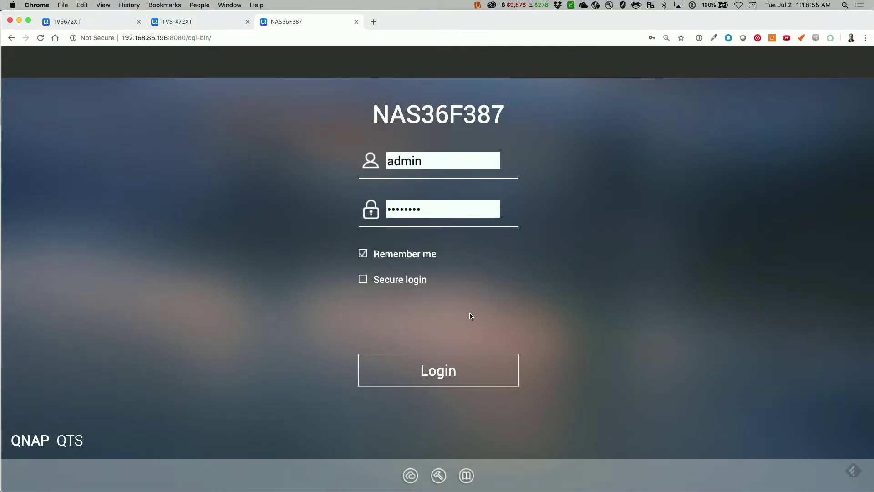
- Log in to the restarted NAS as admin and decline saving the login in 1Password
click(454, 367)
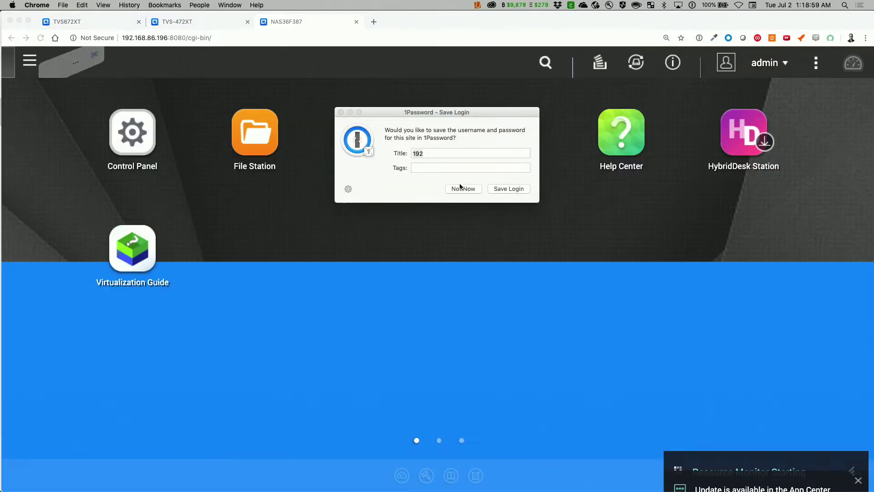
click(461, 189)
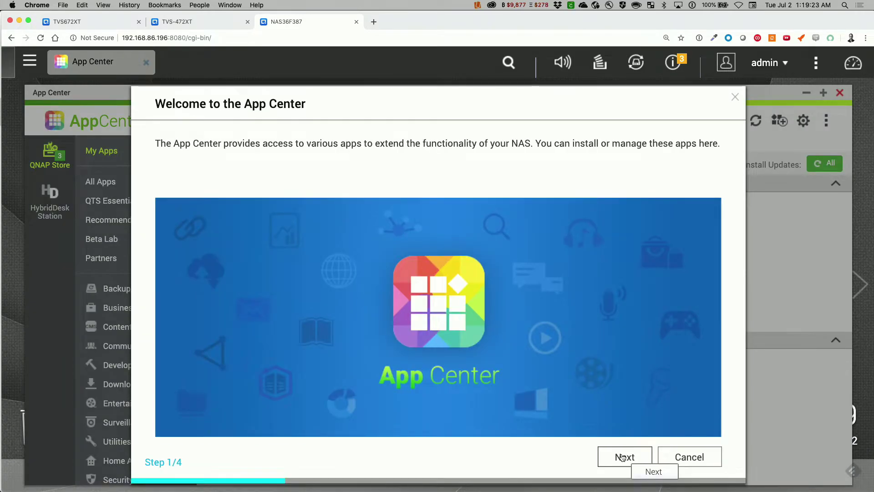
- Complete the App Center Quick Start, set it not to display next time, and close App Center
click(623, 456)
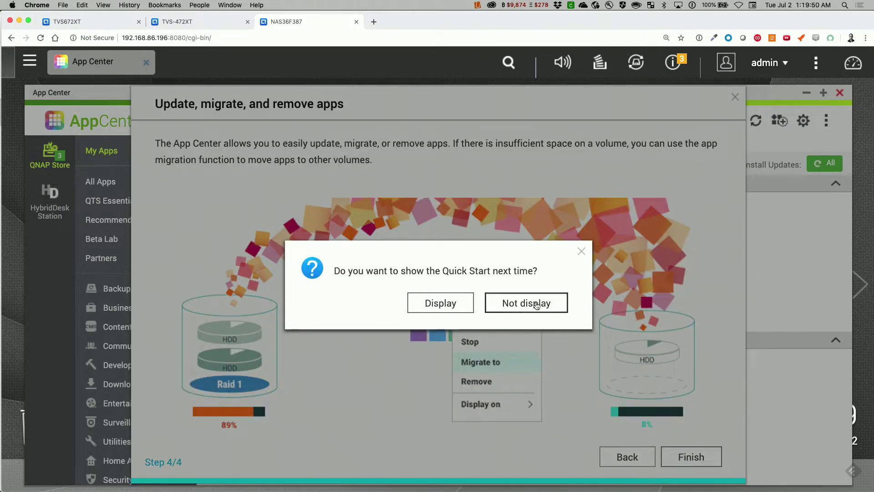
click(533, 304)
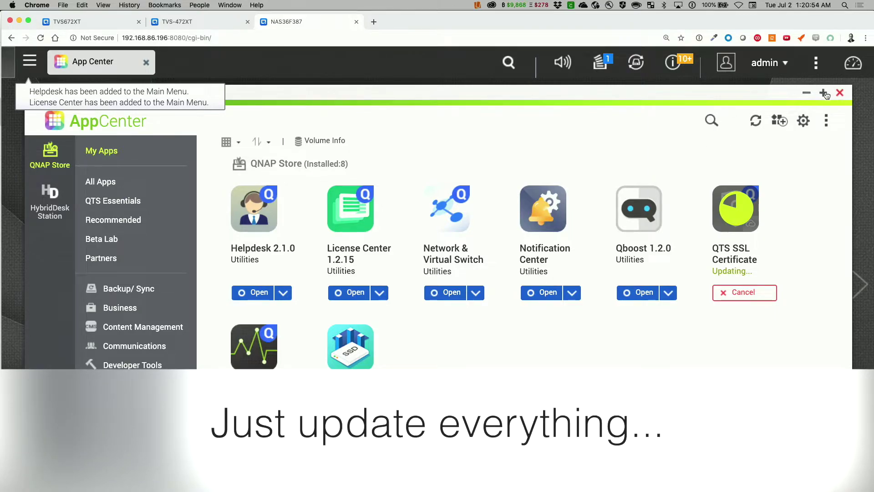
click(840, 93)
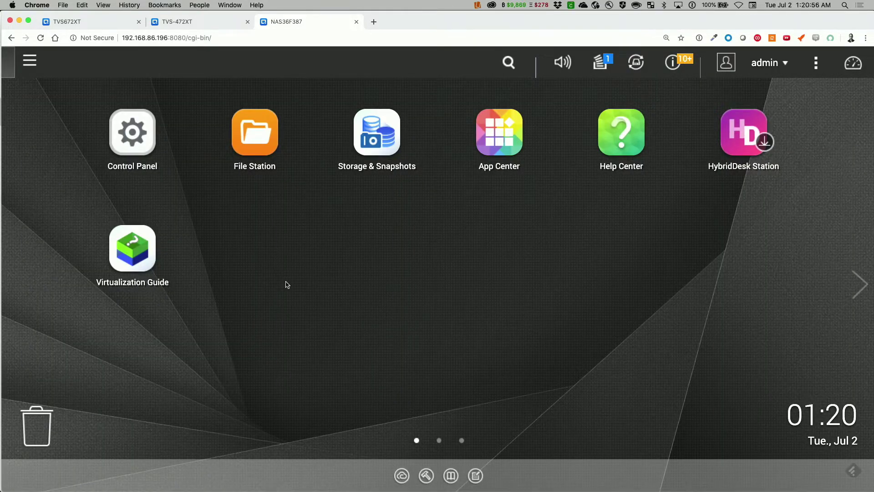
- Change the server name to TVS-472XT in the NAS general settings and apply the change
click(131, 142)
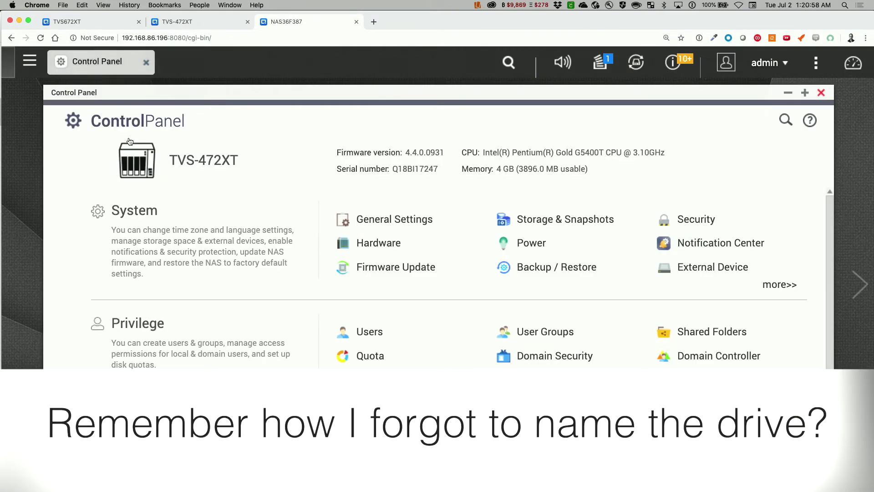
click(383, 219)
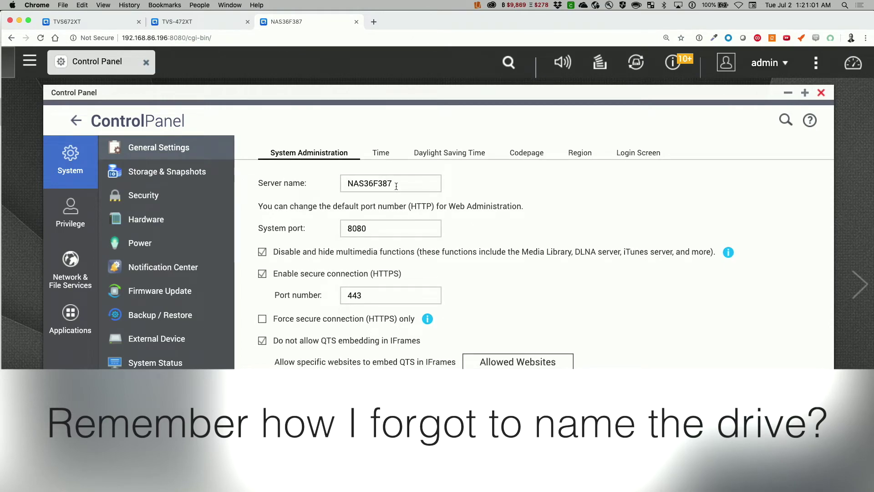
double_click(398, 184)
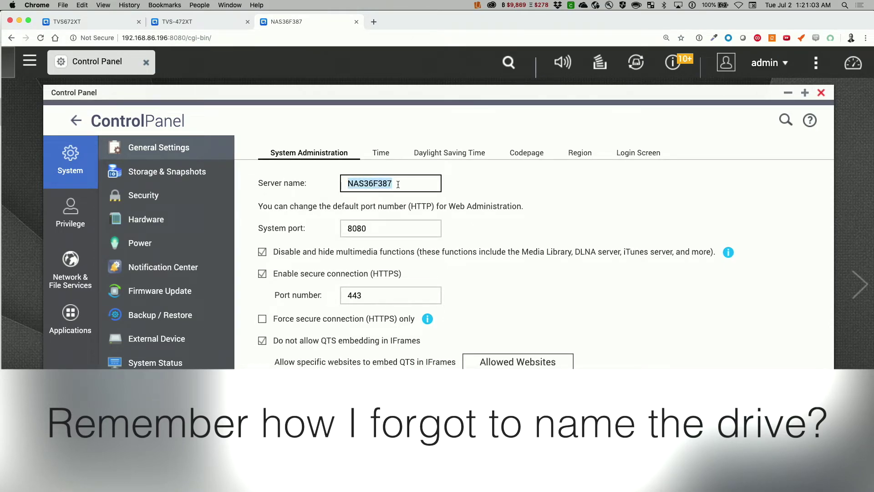
text(TVS-)
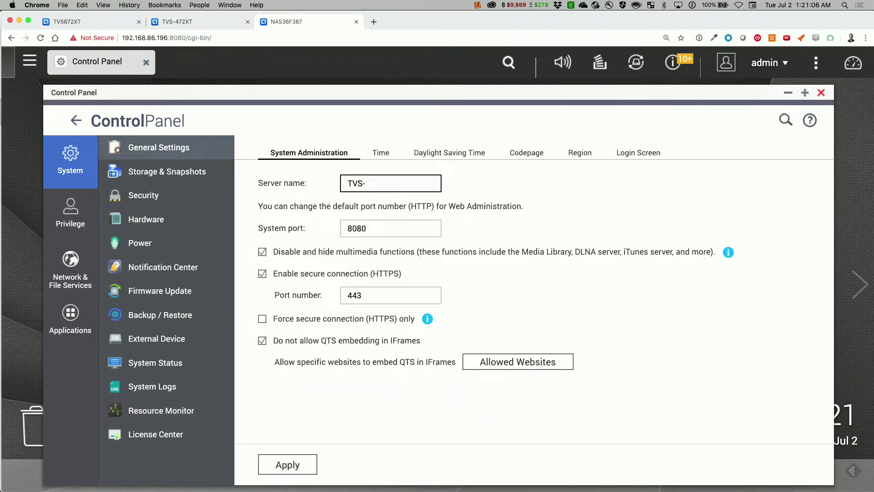
text(472XT)
click(296, 471)
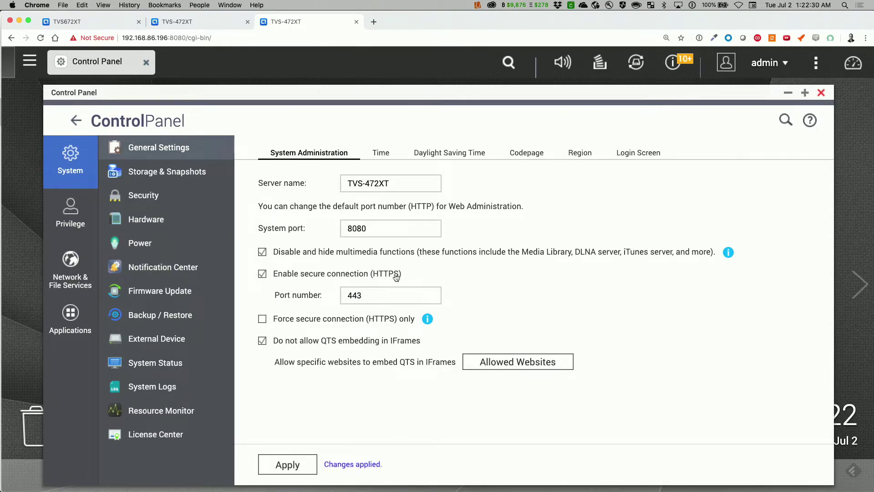
- Open Storage & Snapshots, go through its welcome guide, and start creating a new storage pool from it
click(186, 169)
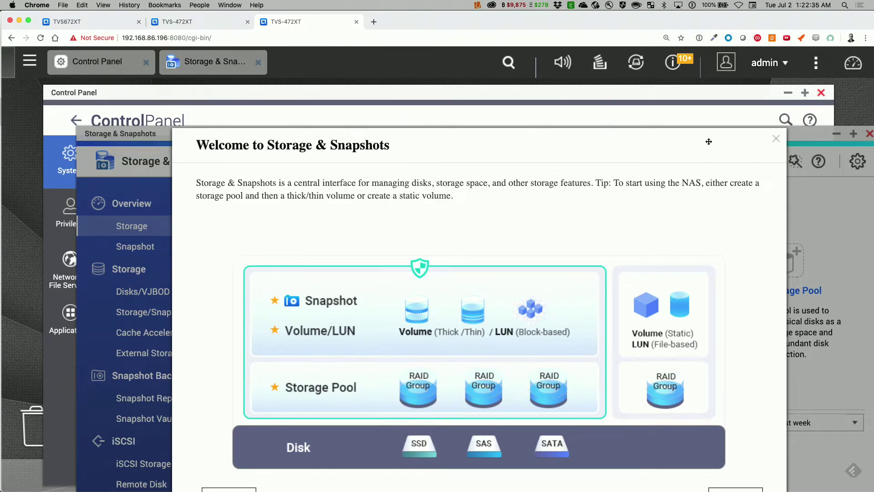
drag(742, 139, 703, 79)
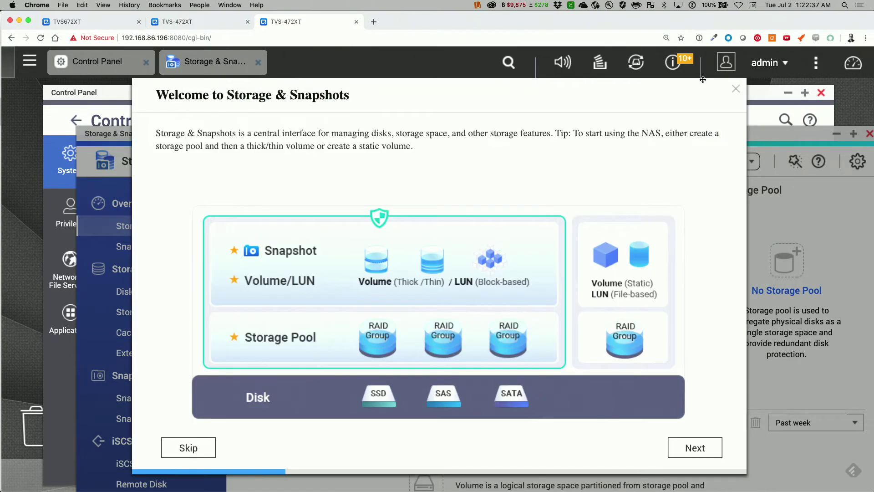
click(718, 449)
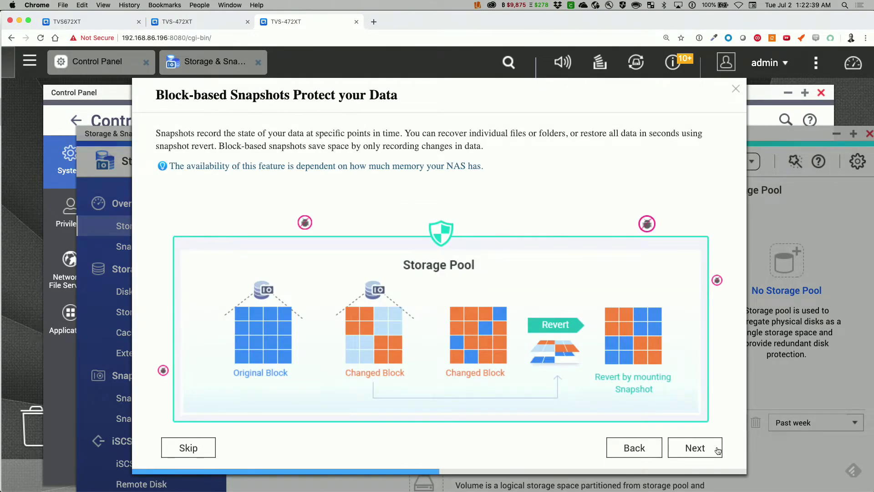
click(717, 450)
click(718, 449)
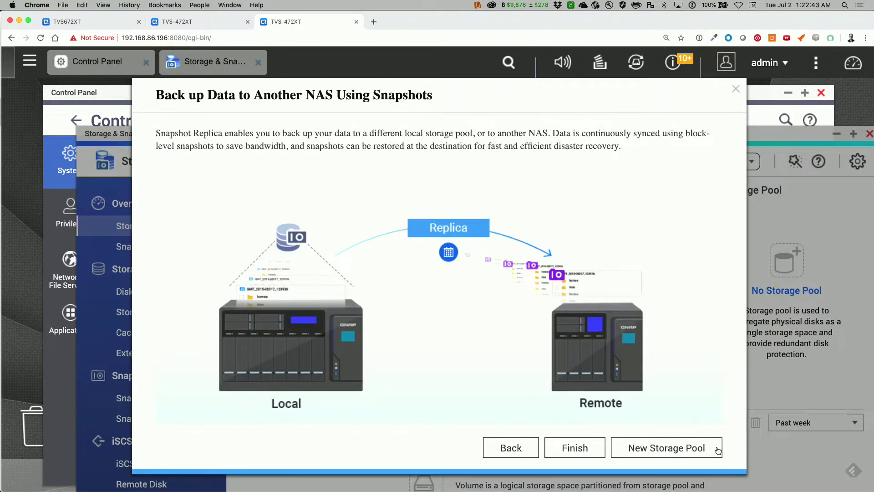
click(717, 450)
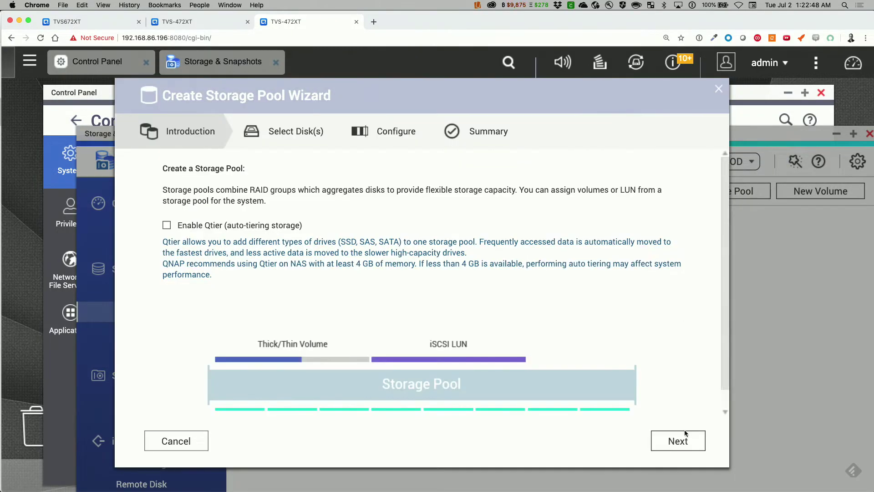
- Select Disk 1 and Disk 2 for the storage pool without Qtier and set the RAID type to RAID 0
click(684, 432)
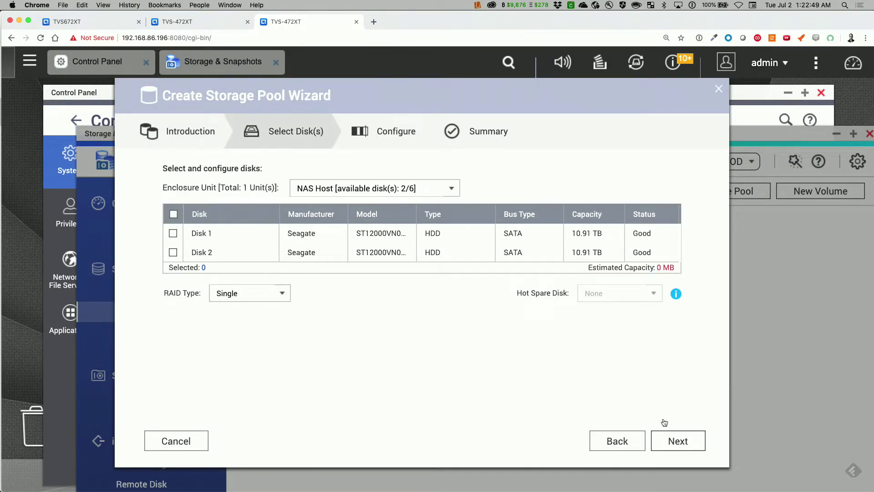
click(173, 214)
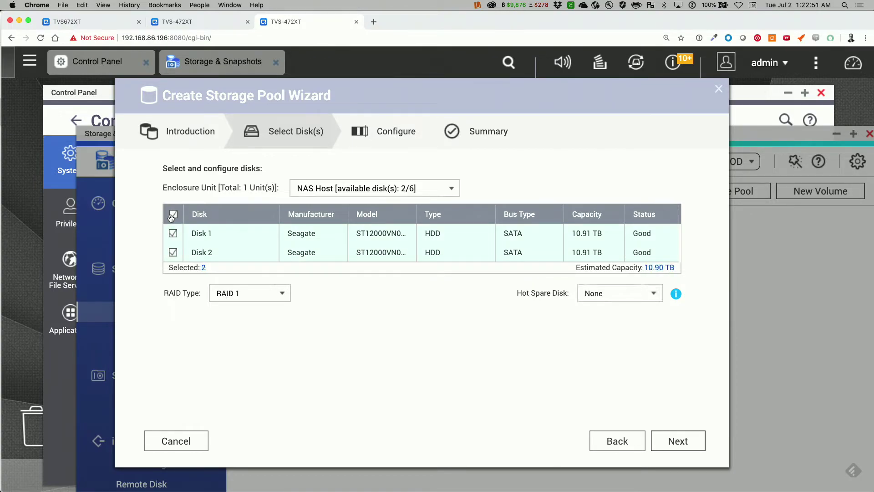
click(257, 296)
mouse_move(247, 340)
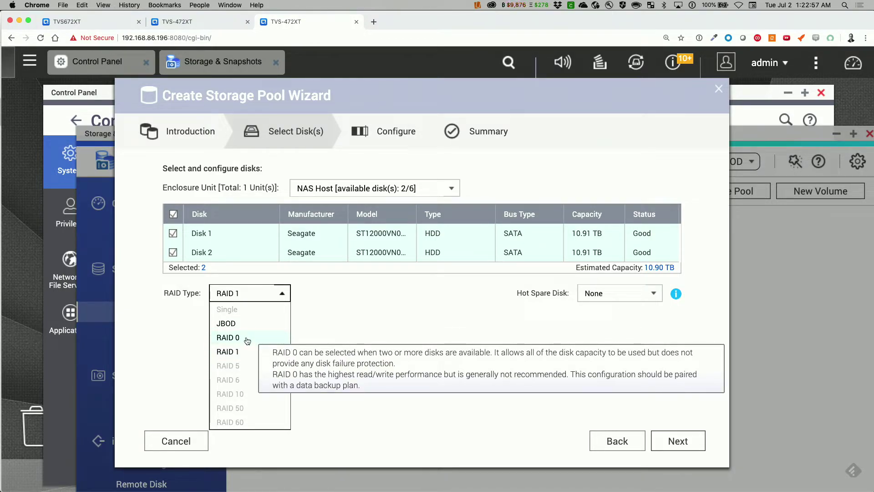
click(246, 339)
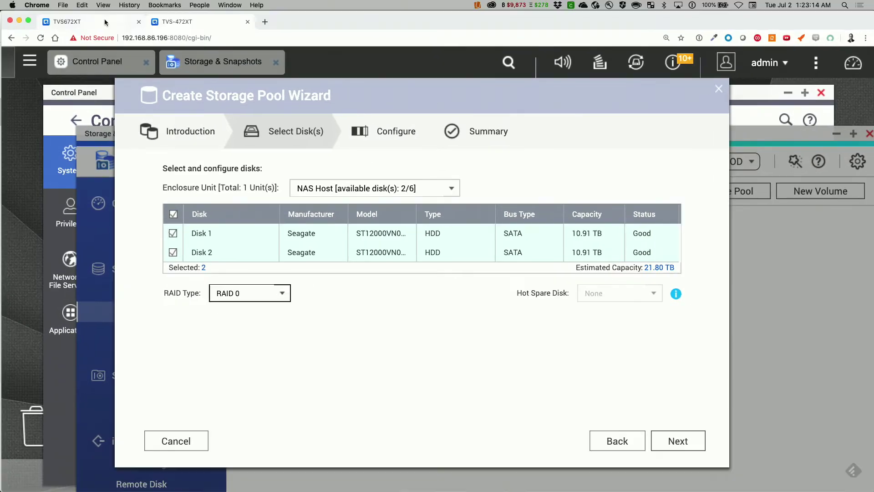
- Check the capacity and RAID details of Storage Pool 1 on the TVS672XT for comparison, and return to the TVS-472XT
click(105, 18)
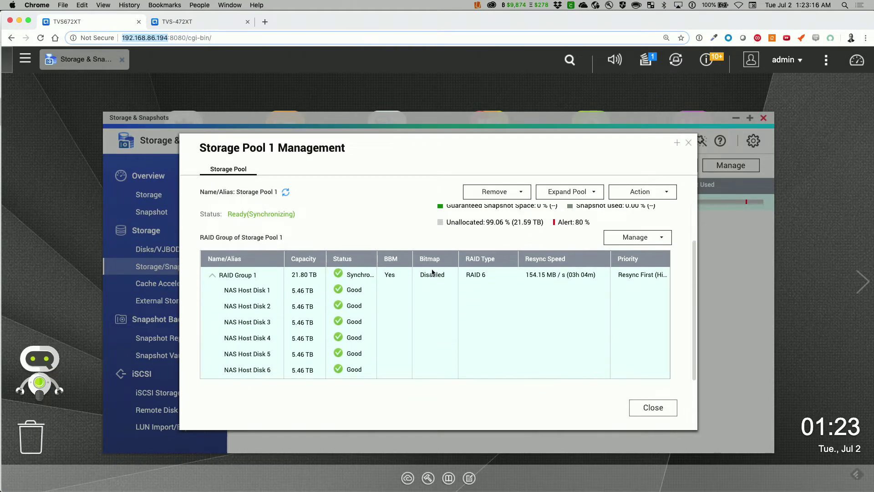
scroll(295, 332, up, 2)
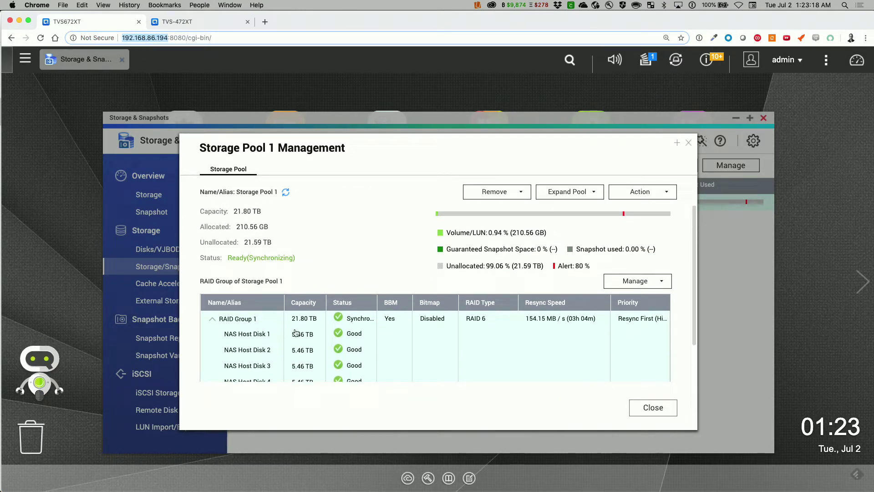
click(213, 22)
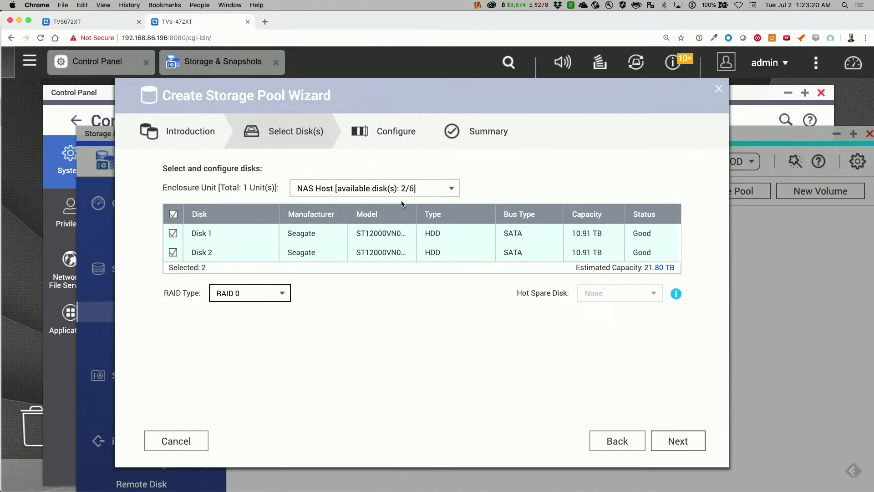
- Create the storage pool with an 80% alert threshold and confirm erasing the data on the selected disks
click(689, 436)
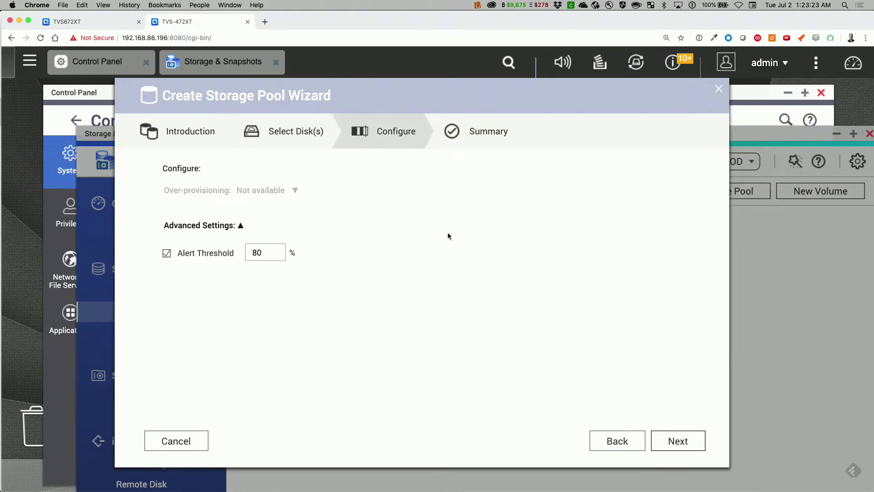
click(677, 441)
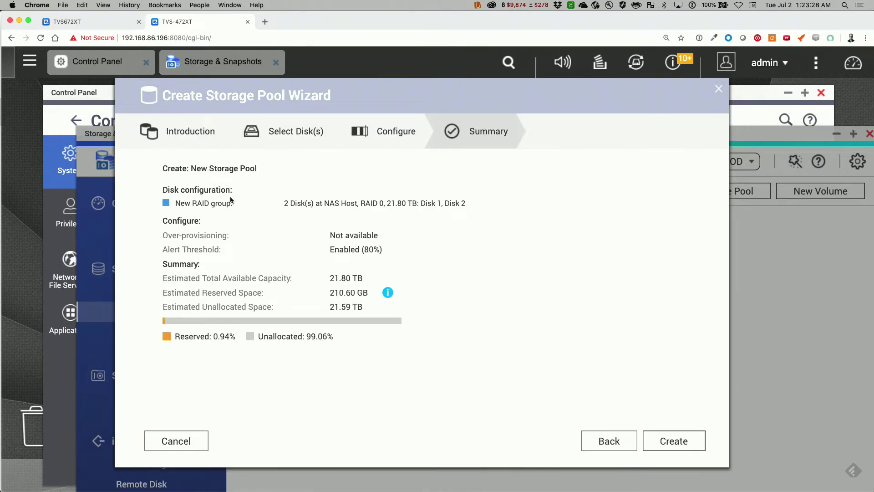
click(691, 447)
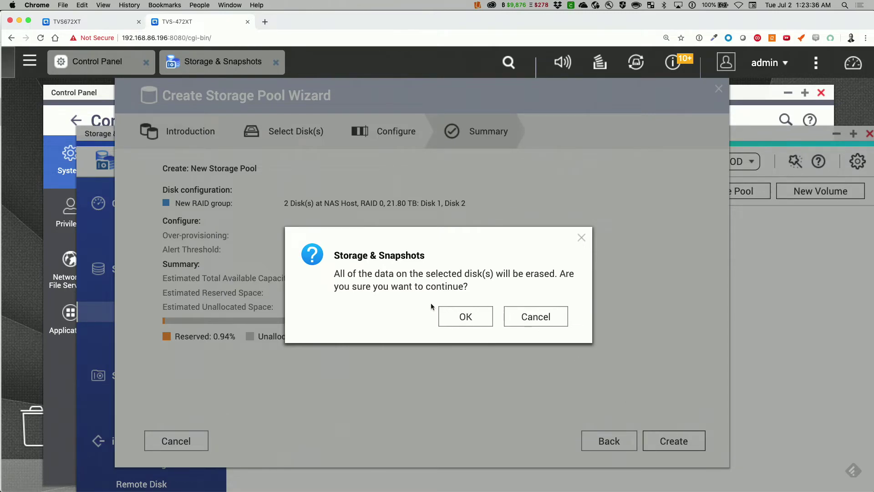
click(461, 319)
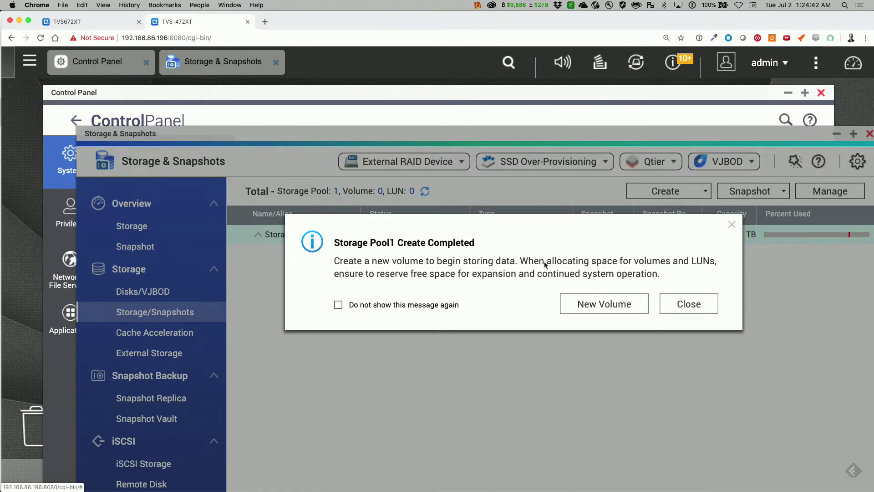
- Start a thick volume on Storage Pool 1, name it 472Volume, and set its capacity to the maximum of 21.6 TB
click(589, 303)
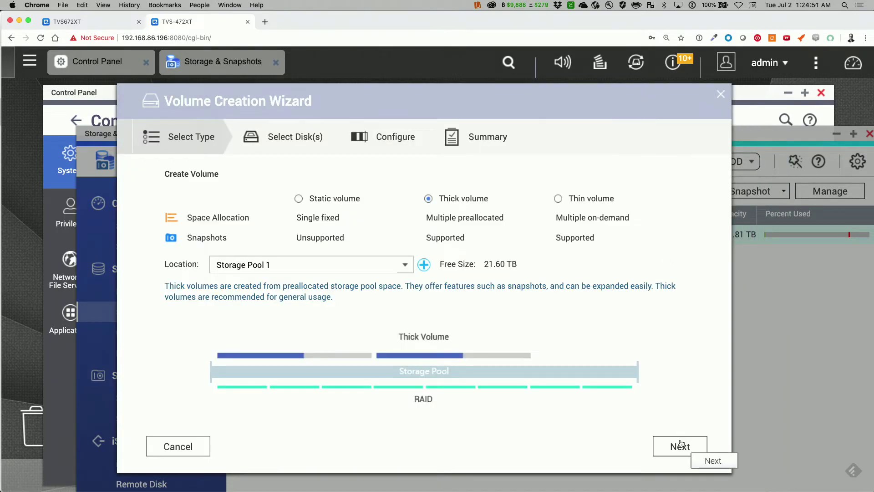
click(680, 444)
text(472)
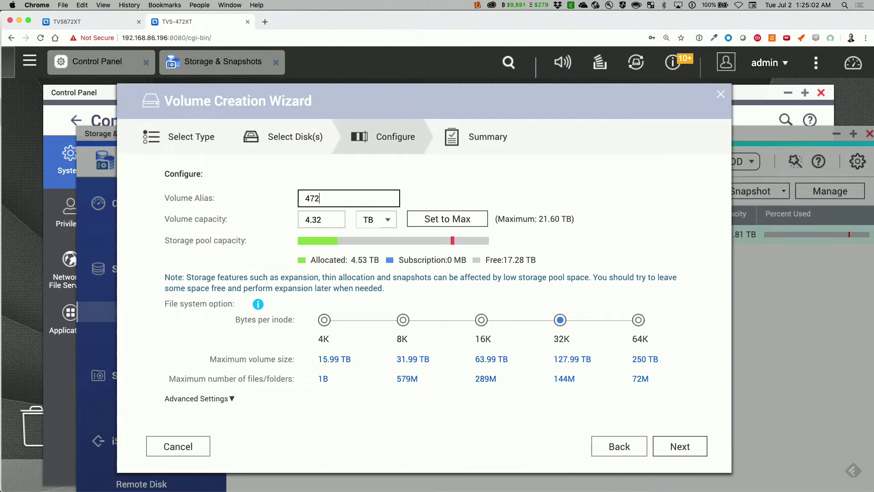
text(Volume)
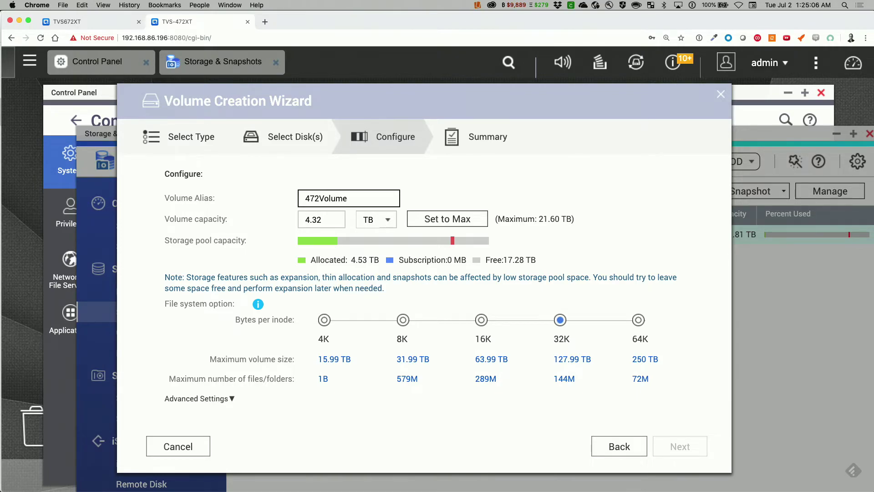
click(448, 220)
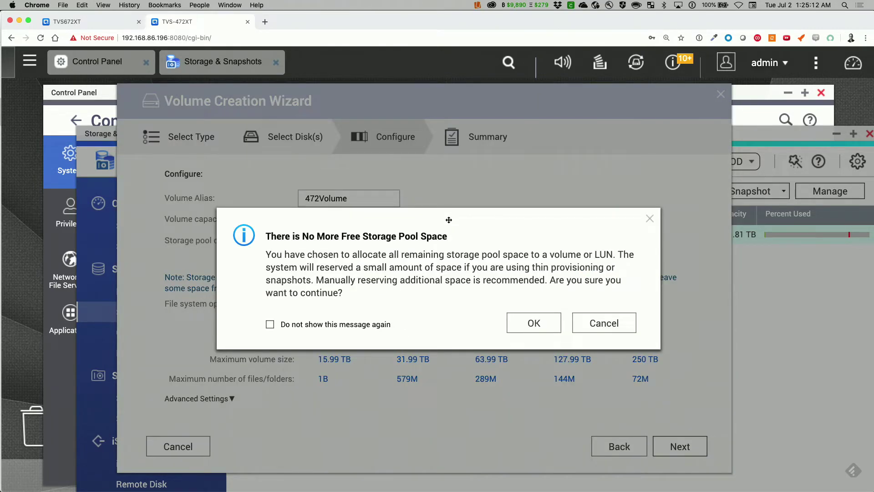
key(Return)
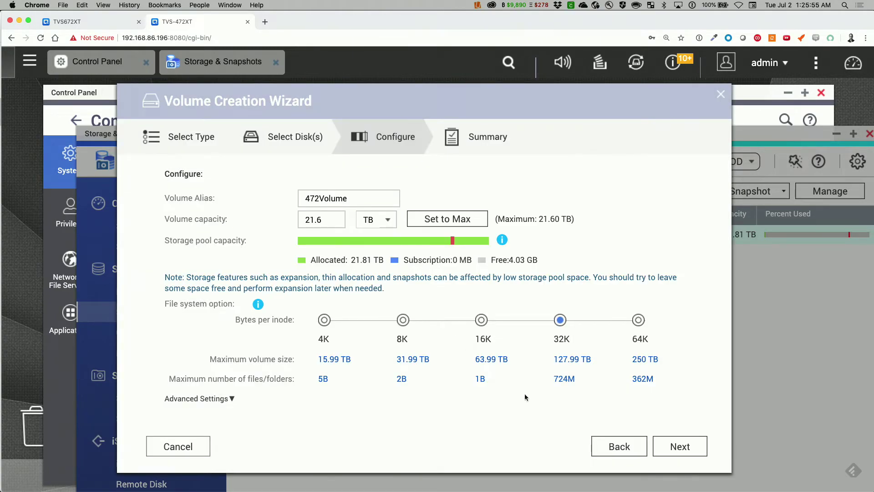
- Try a static volume, check the NAS Host enclosure for available disks, and return to the thick volume's configuration
click(607, 445)
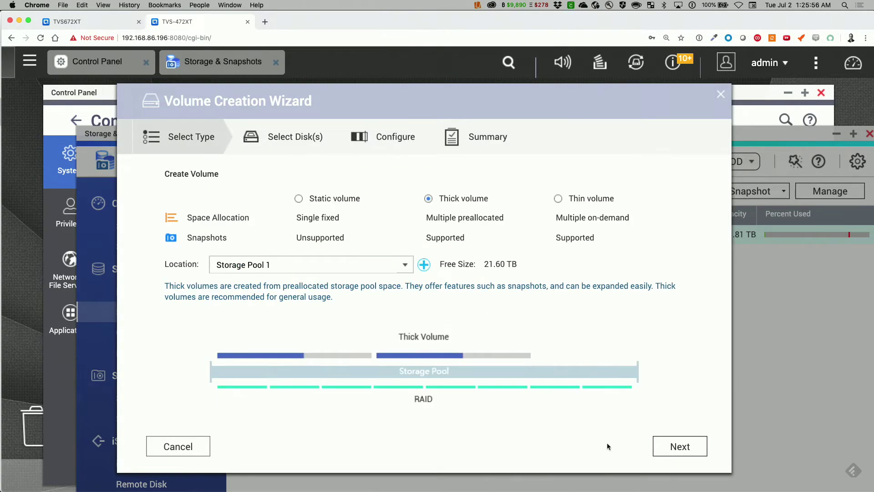
click(339, 198)
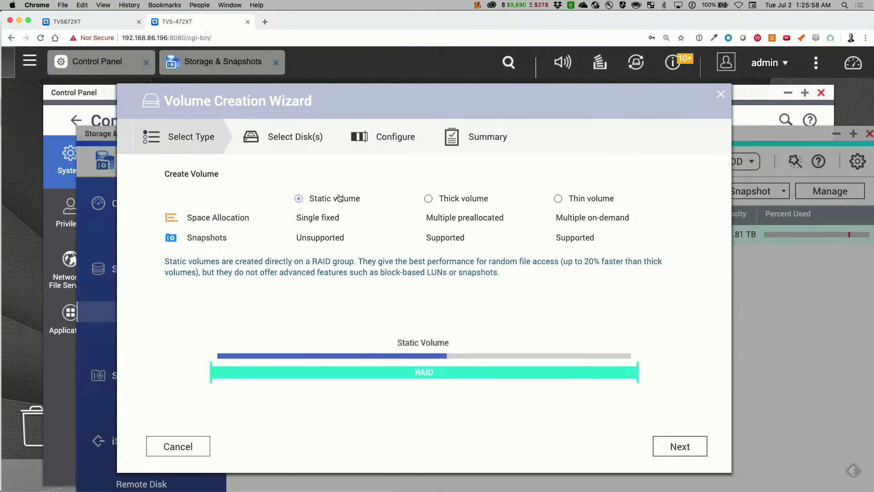
click(698, 446)
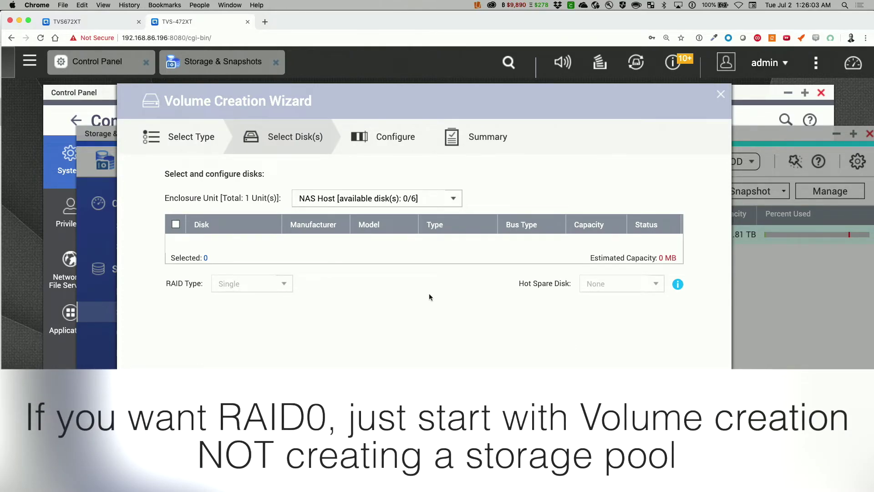
click(444, 203)
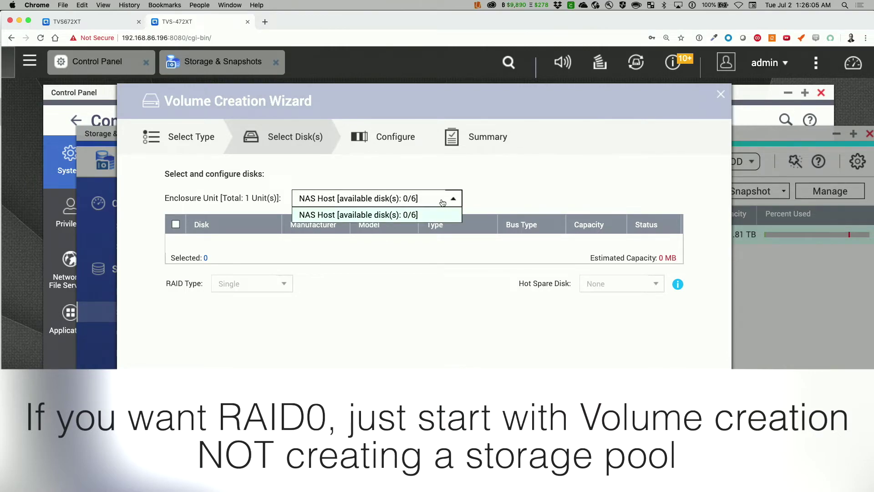
click(502, 195)
click(624, 446)
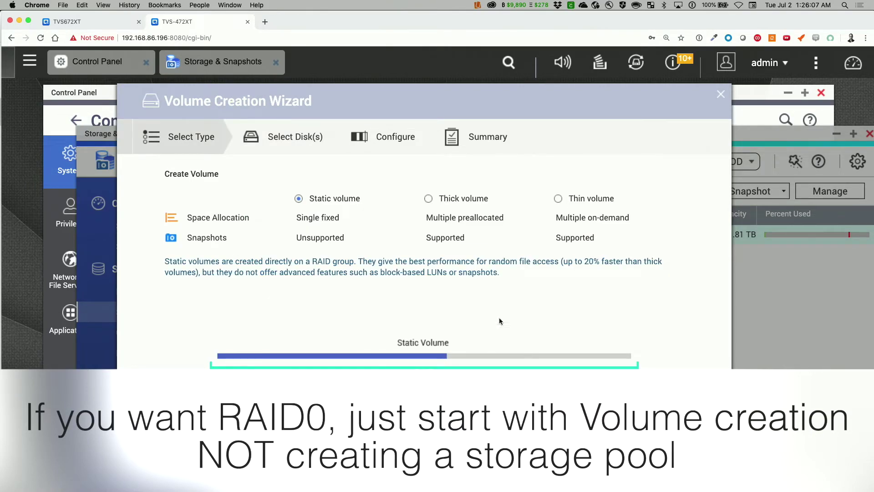
click(427, 198)
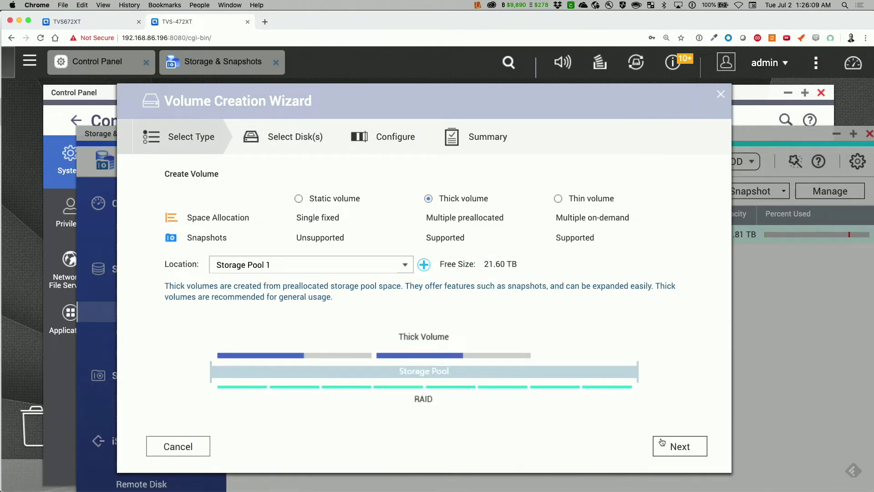
click(681, 445)
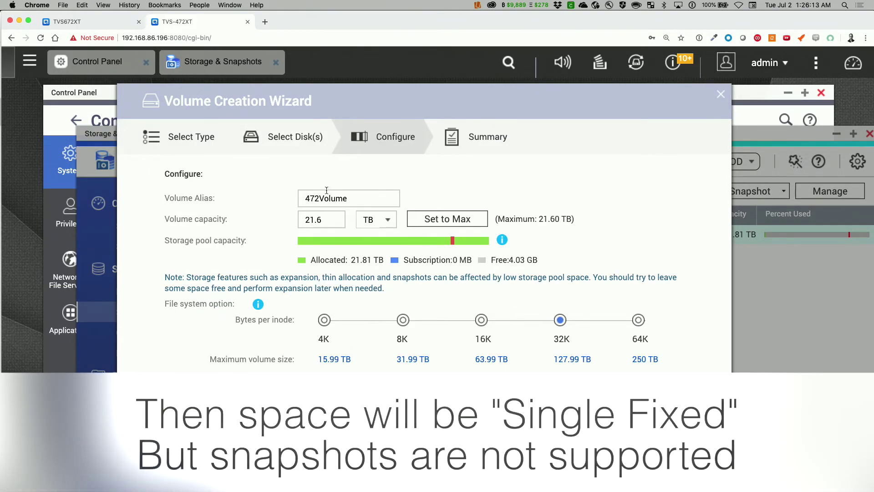
- Create the thick volume 472Volume with the configured settings and dismiss the creation notice
click(682, 444)
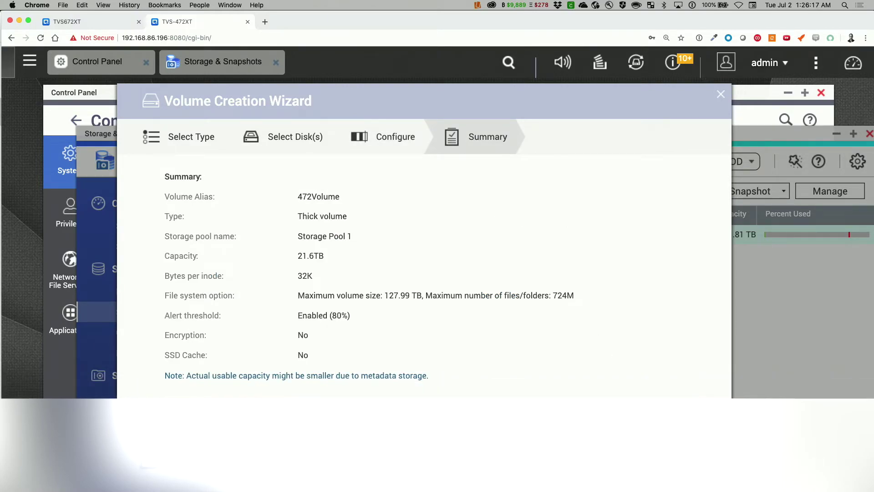
click(669, 444)
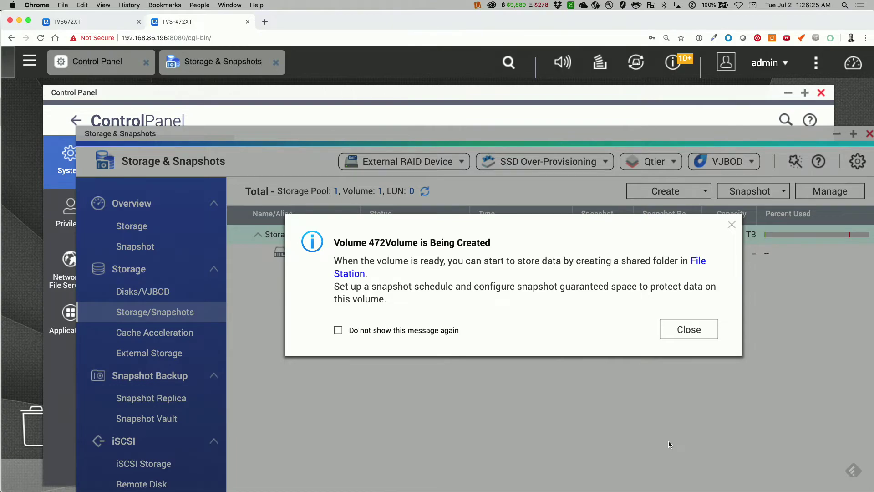
click(689, 329)
- Switch to the TVS672XT's Storage Pool 1 management window
click(93, 22)
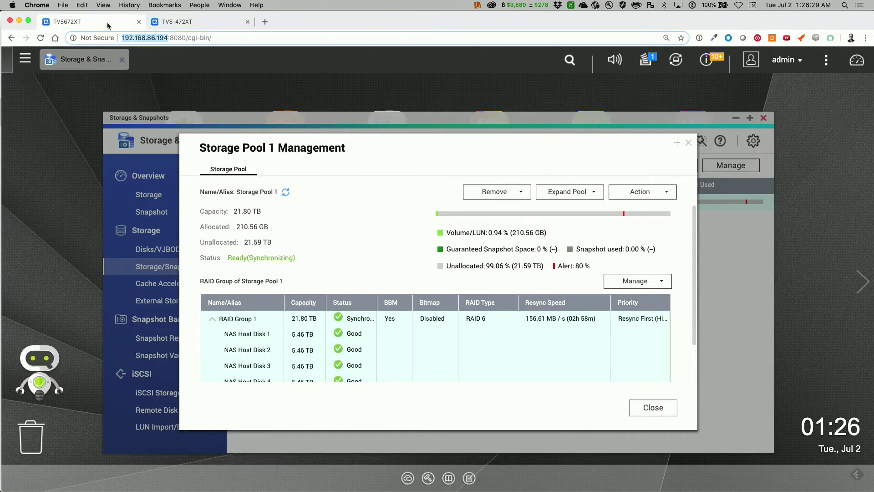